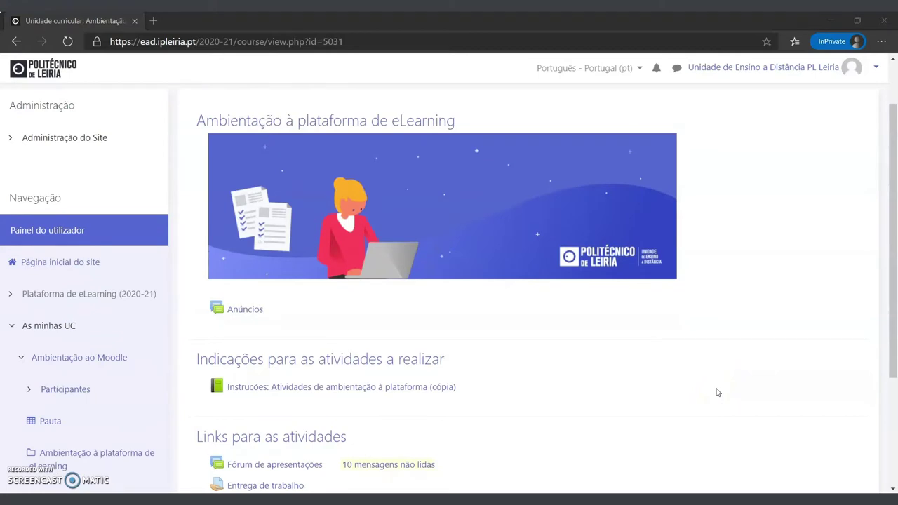
Step: Open the "Fórum de apresentações" forum from the course's activity links and look over its list of topics
scroll(717, 392, down, 1)
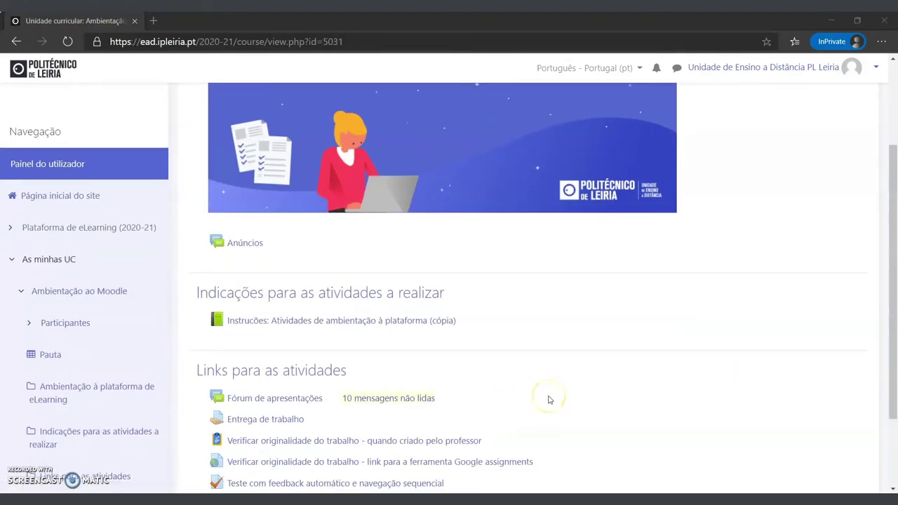
click(267, 398)
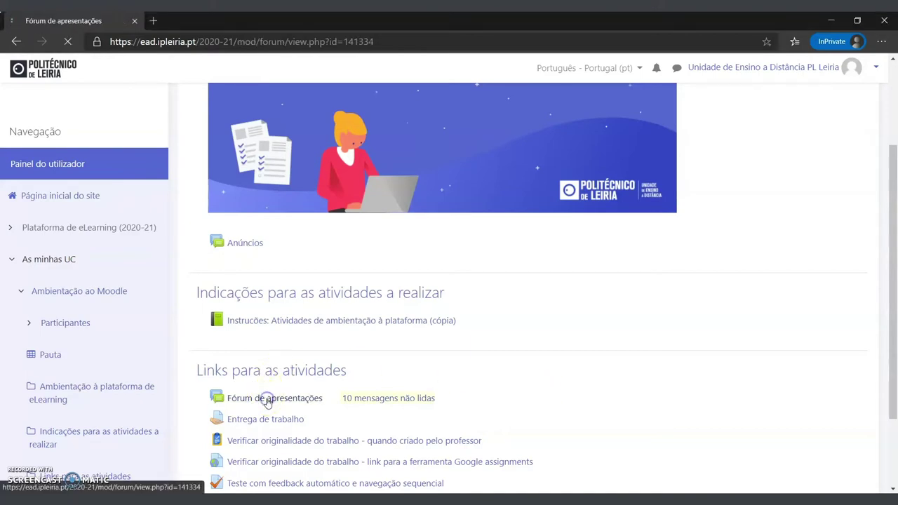
scroll(353, 405, down, 1)
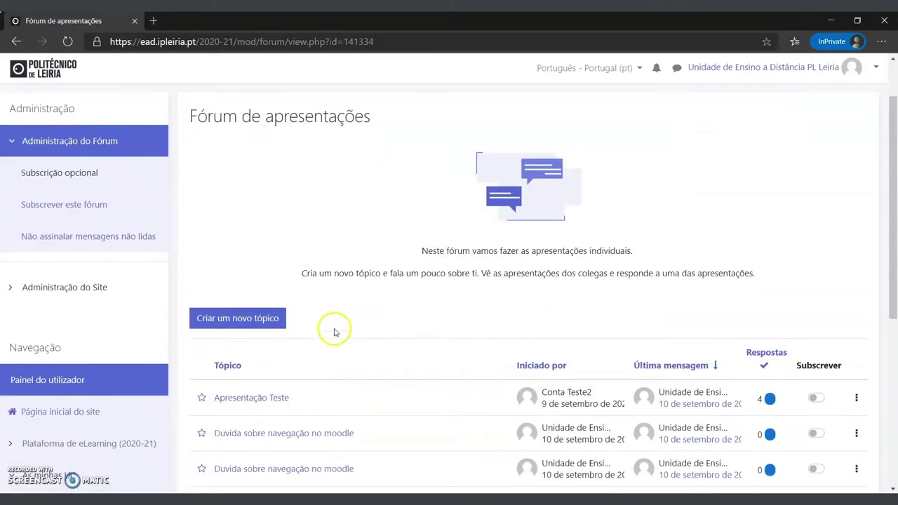
scroll(348, 325, down, 2)
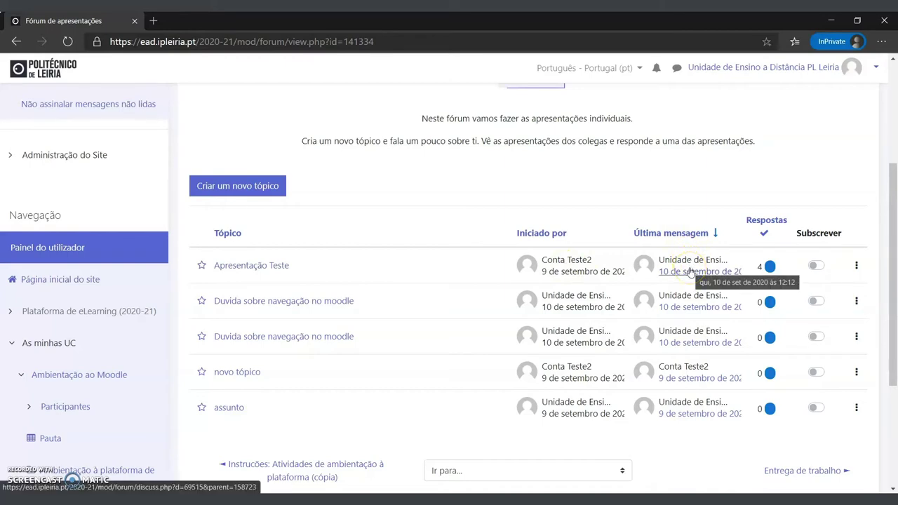
click(765, 236)
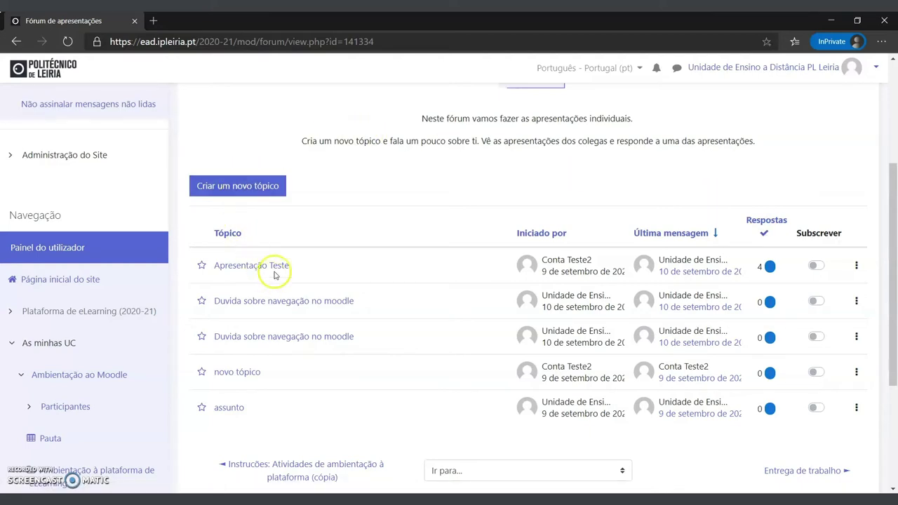
Step: Start a new forum topic with the subject "Duvida sobre navegação no moodle"
click(238, 186)
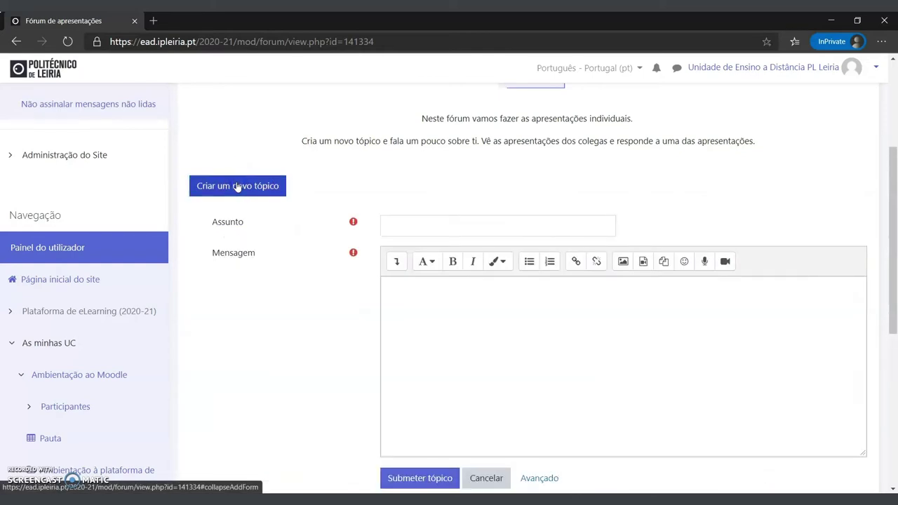
click(422, 225)
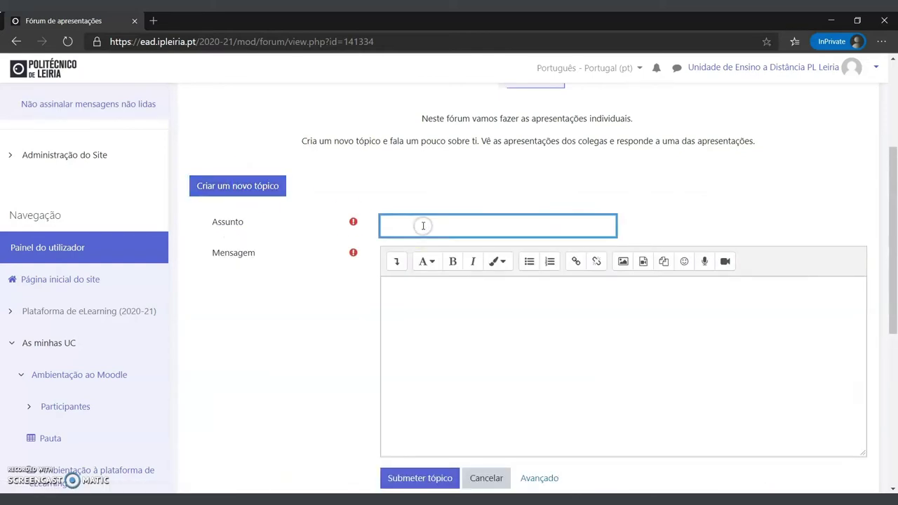
text(Duvida sobre navegação no moodle)
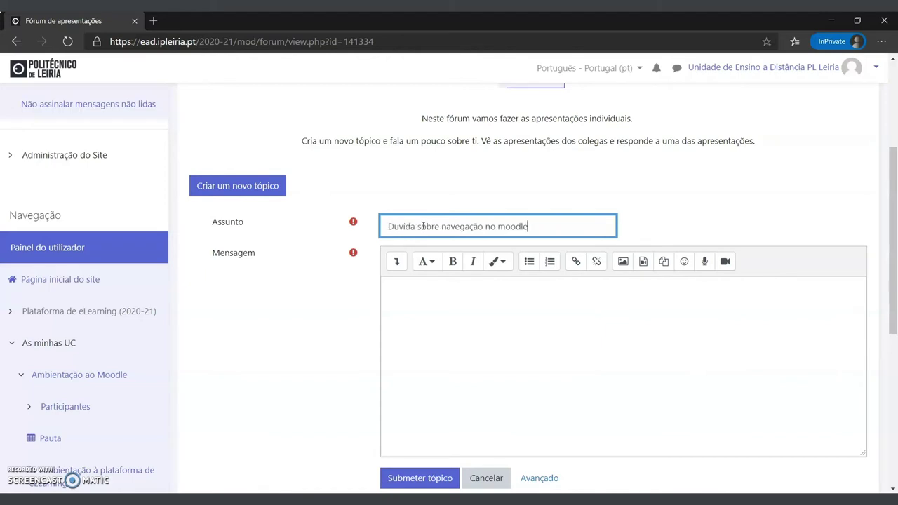
Step: Expand the message editor's formatting options and write "Olá" as the topic's message
click(434, 310)
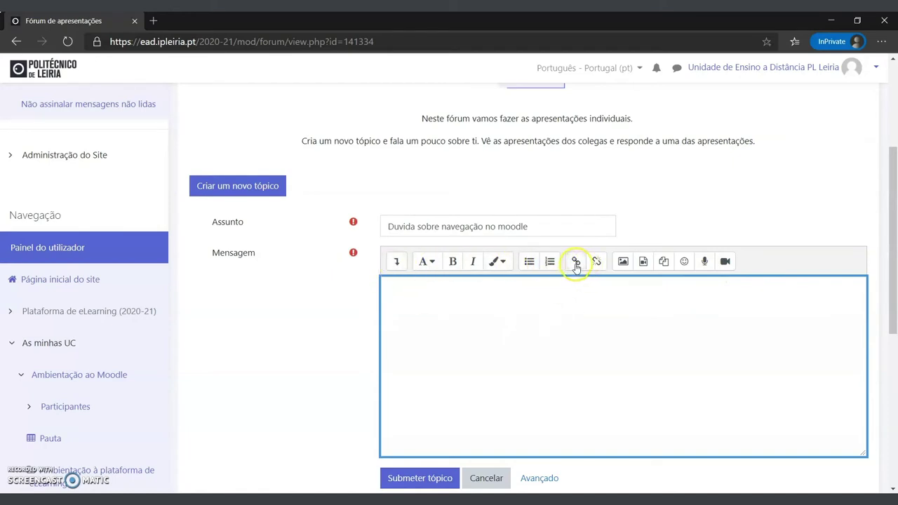
click(397, 263)
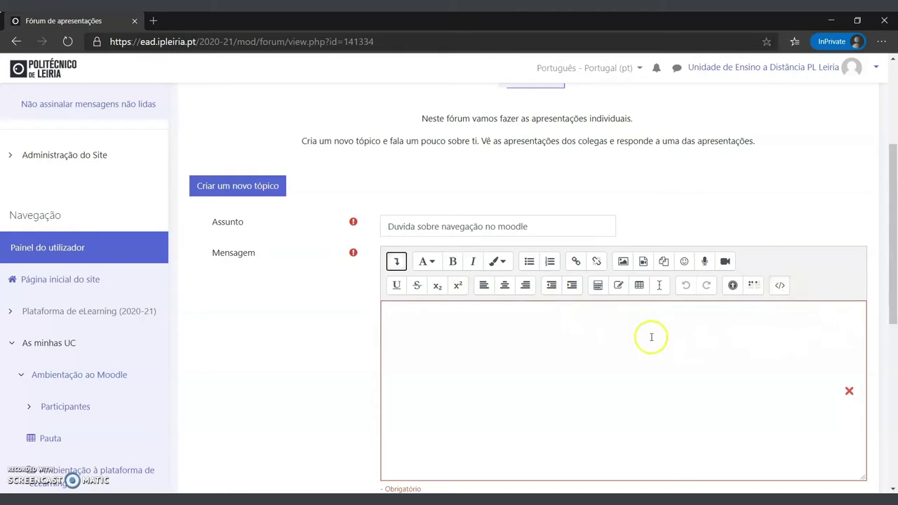
click(620, 336)
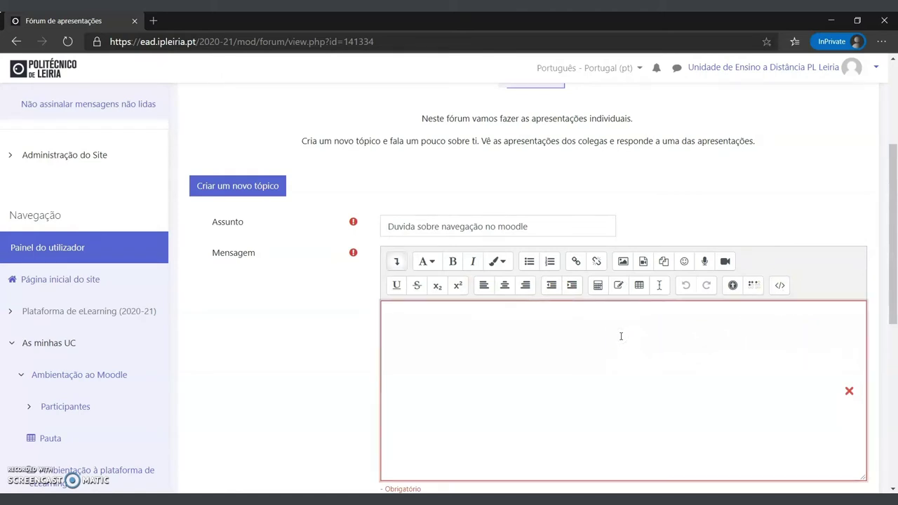
text(Olá)
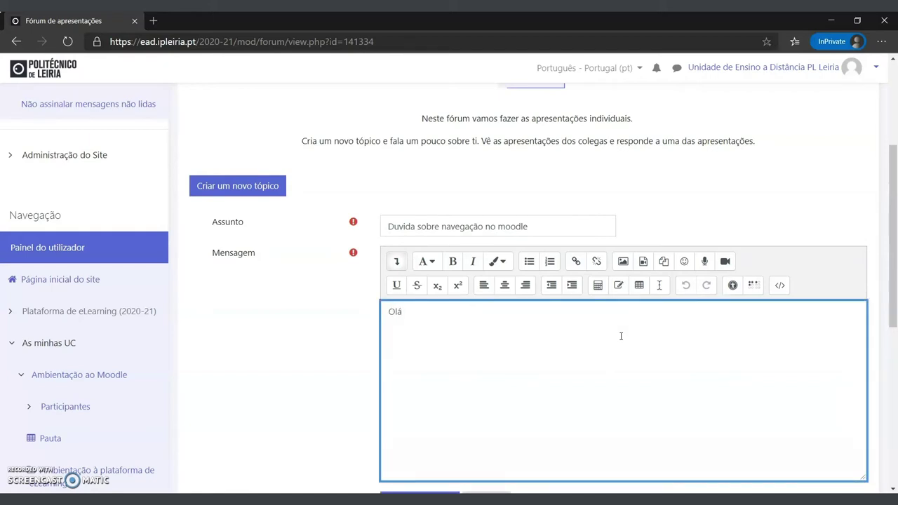
Step: Show the new topic's advanced options, including the attachment area, and submit the topic
scroll(620, 372, down, 2)
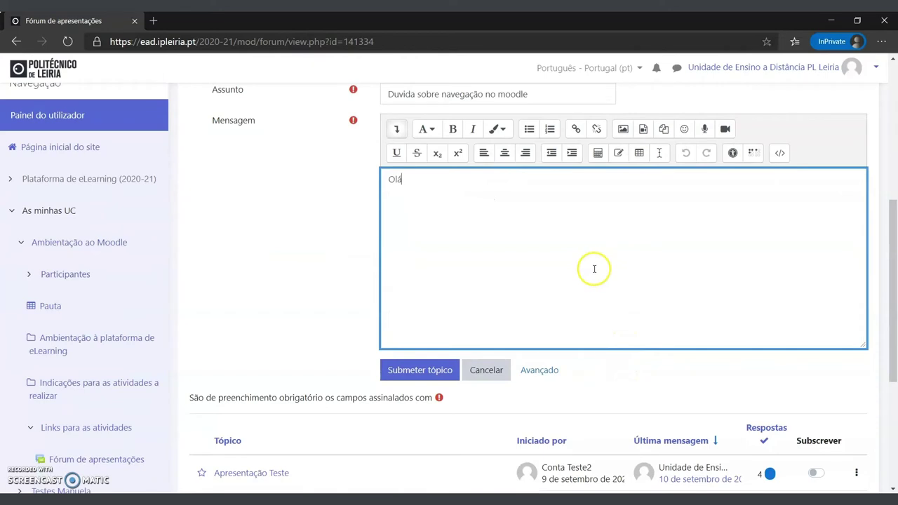
click(539, 371)
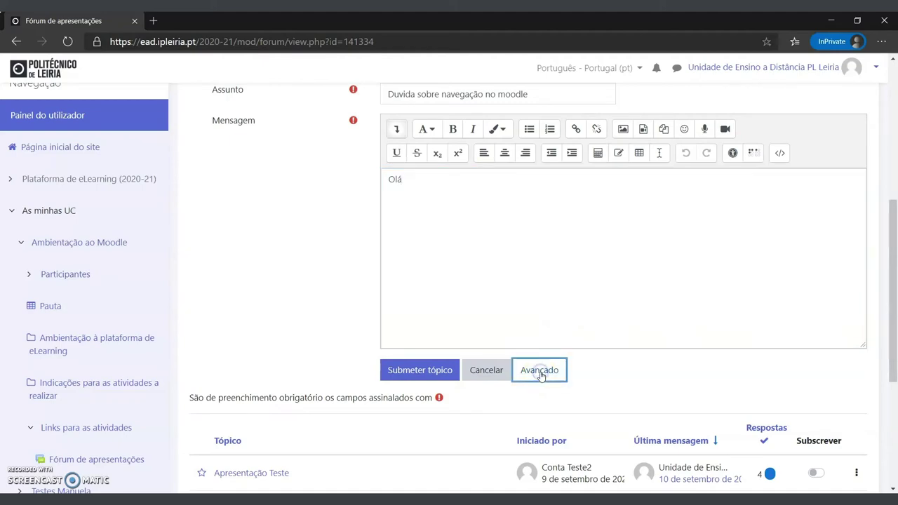
scroll(541, 376, down, 8)
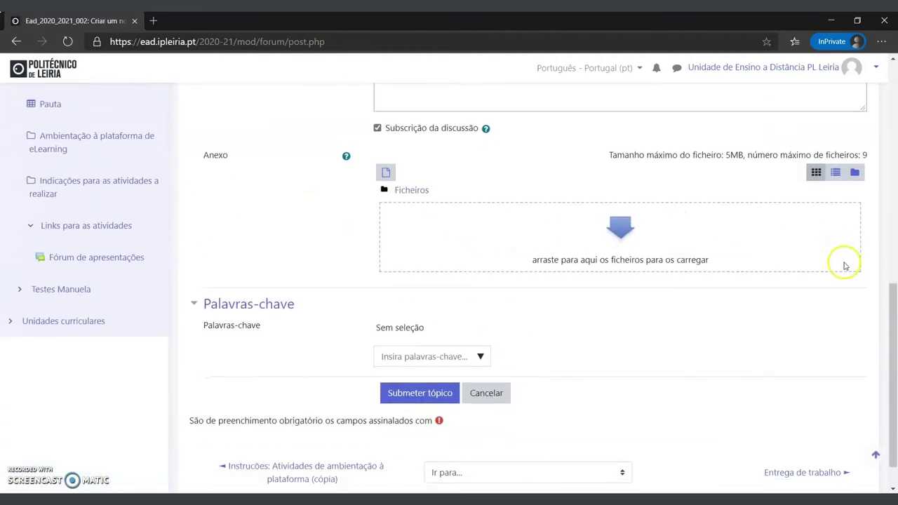
click(388, 177)
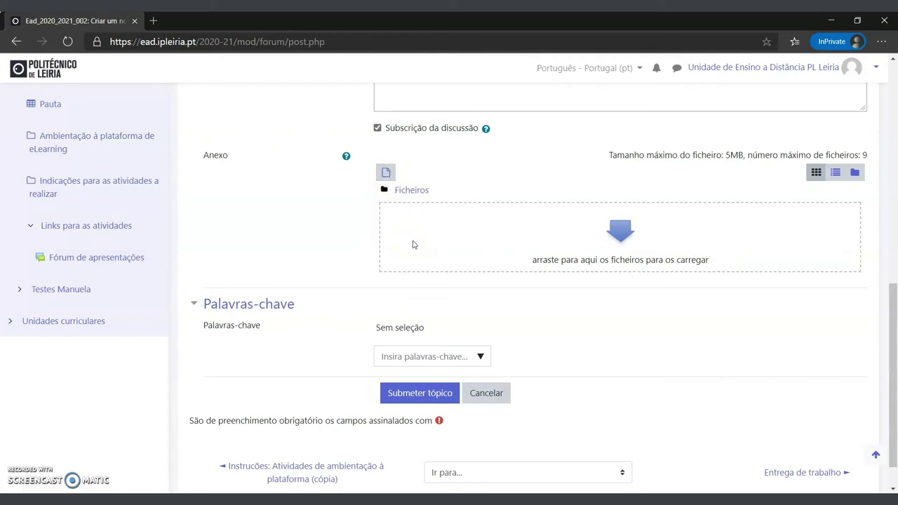
click(411, 394)
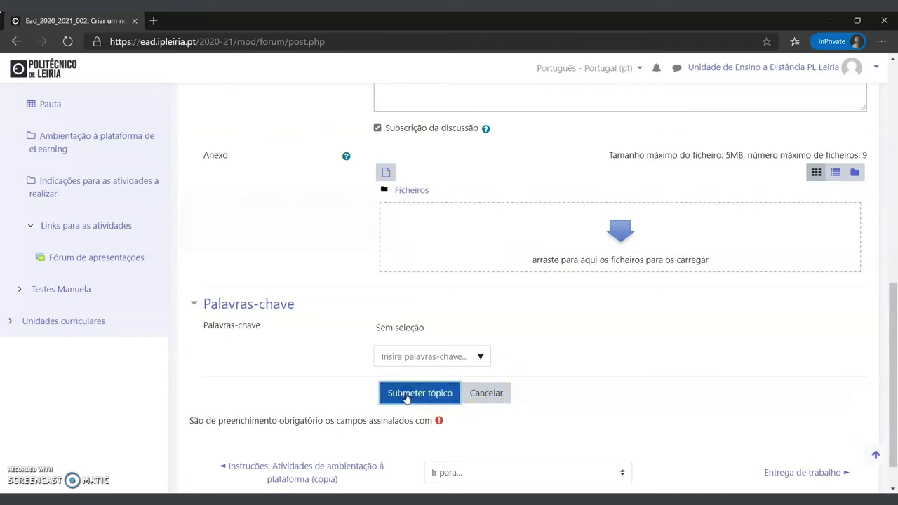
Step: Open the "Apresentação Teste" topic from the forum list and mark its opening message as read
scroll(405, 399, down, 3)
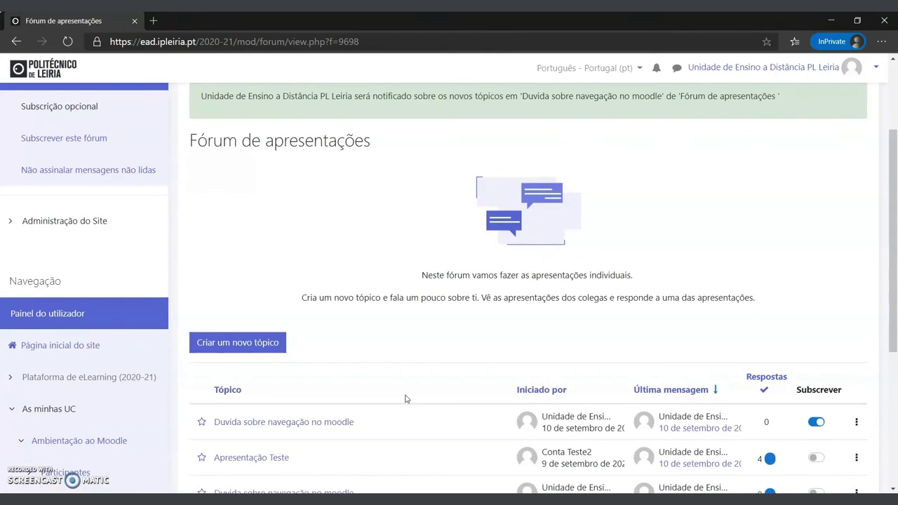
scroll(404, 398, down, 2)
click(240, 298)
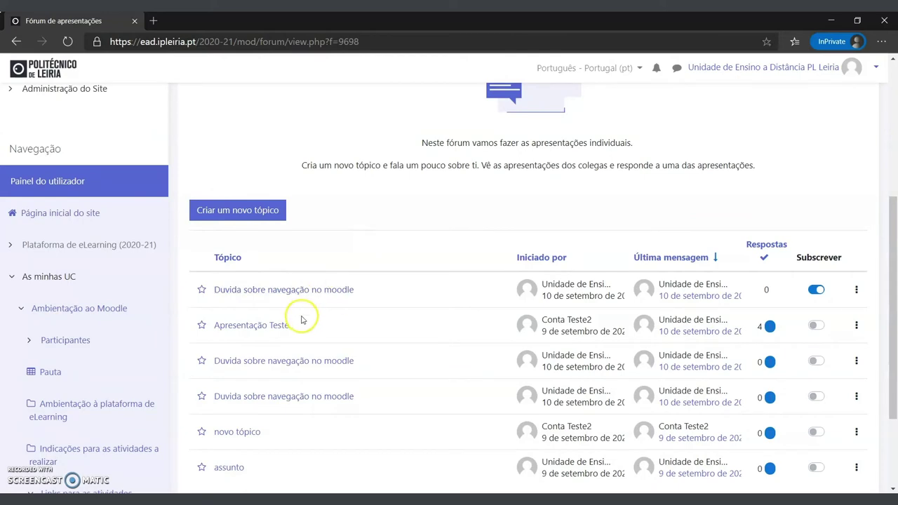
click(247, 326)
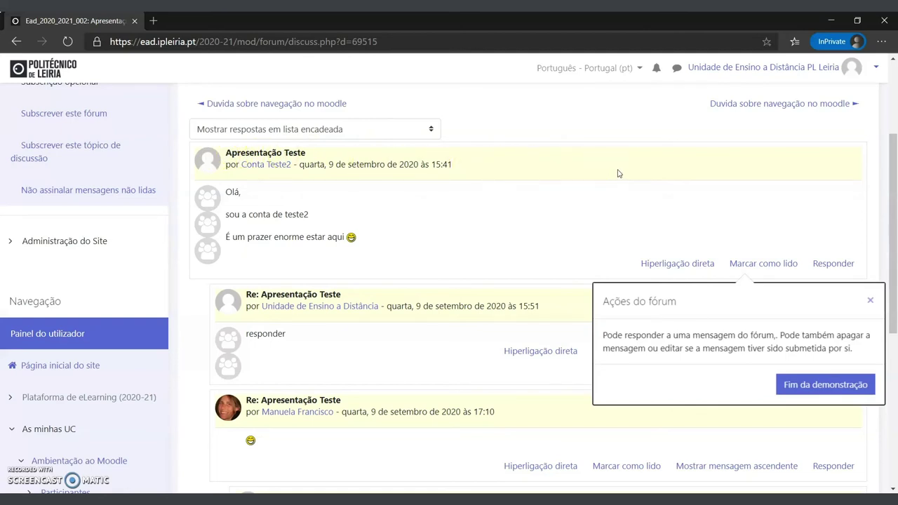
click(764, 264)
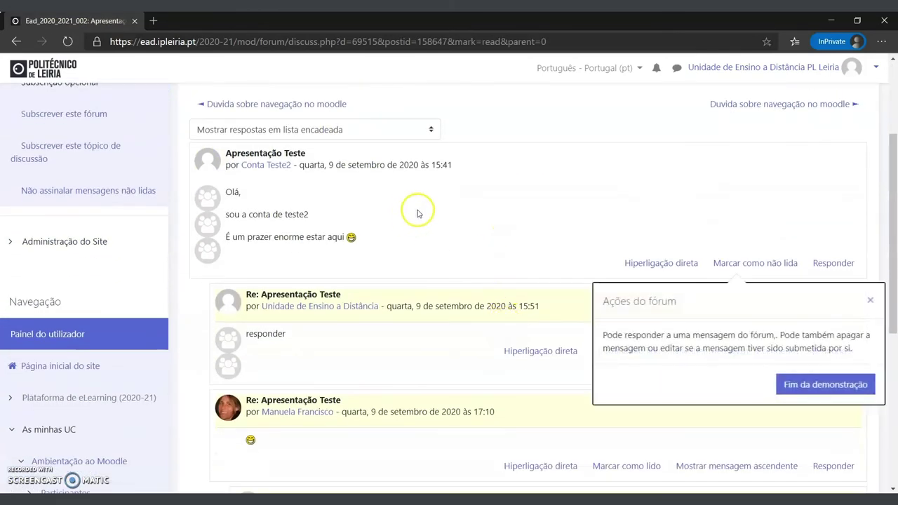
Step: Look through the replies in the "Apresentação Teste" discussion and dismiss the "Ações do fórum" tour message
scroll(500, 217, down, 1)
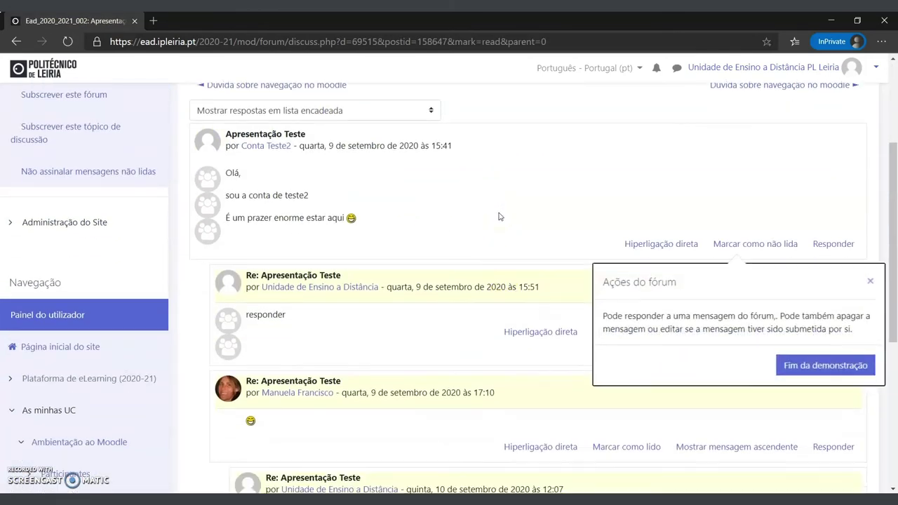
scroll(503, 170, up, 1)
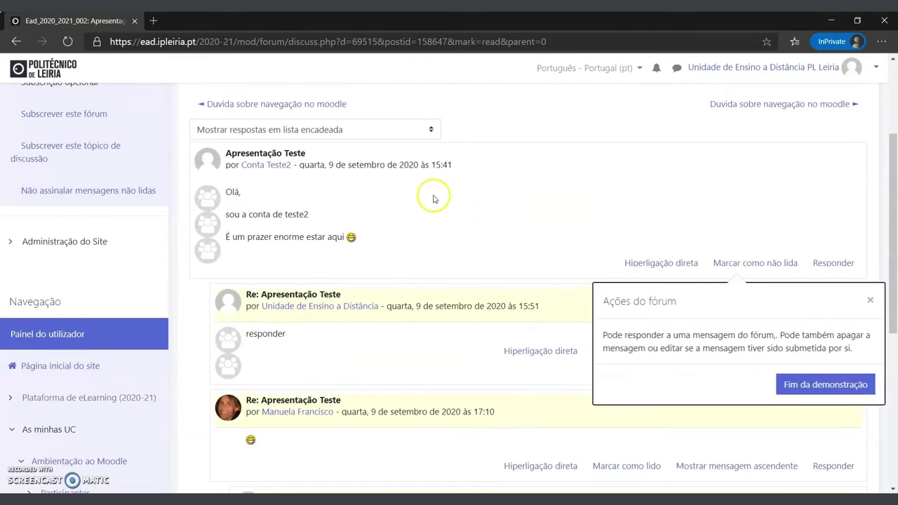
scroll(429, 242, down, 1)
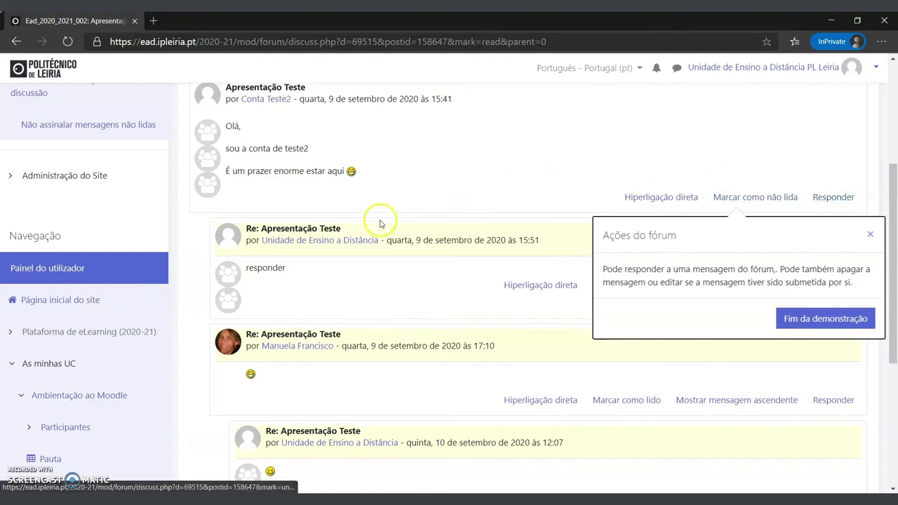
scroll(511, 395, down, 2)
scroll(769, 358, down, 1)
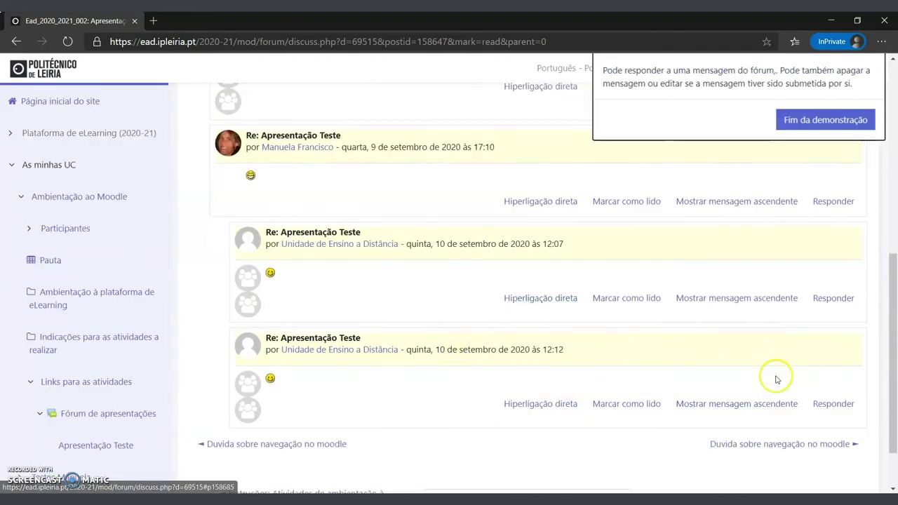
scroll(817, 330, up, 2)
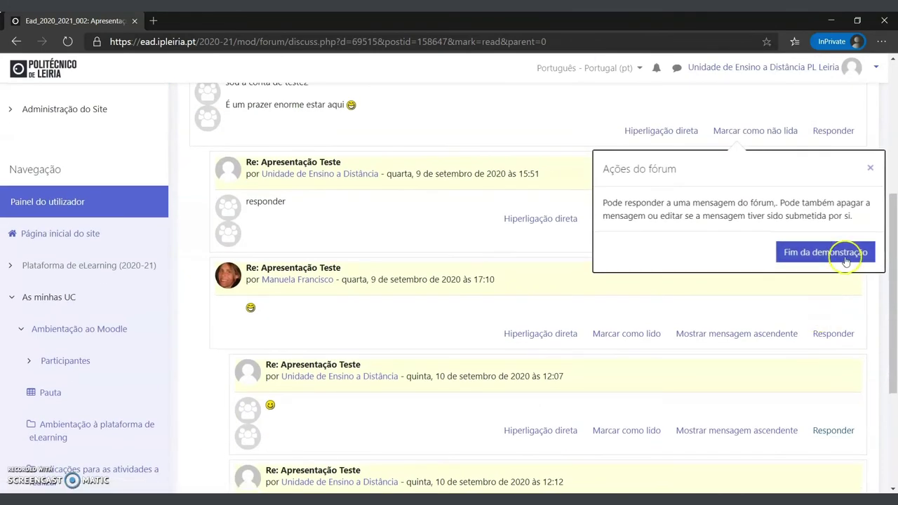
click(871, 167)
Step: Start a reply to the message posted on 9 September at 17:10 and open it in the advanced form
scroll(775, 308, down, 3)
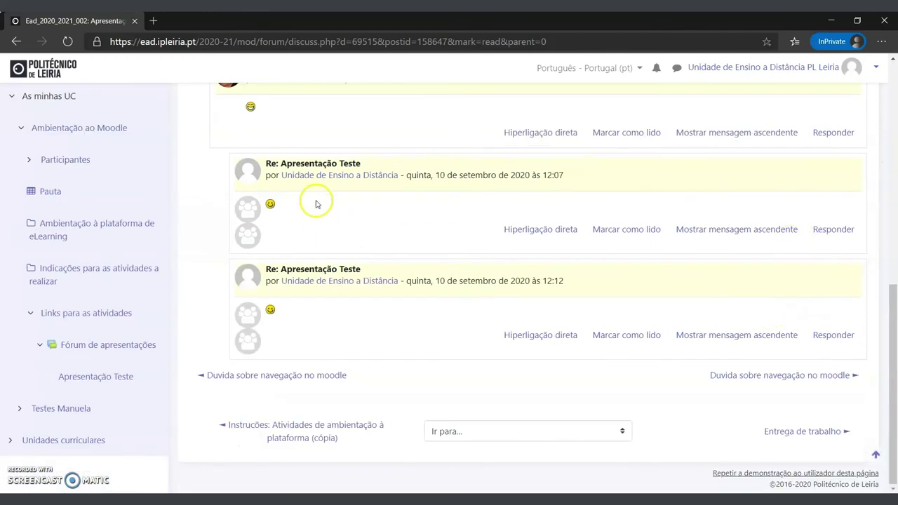
scroll(568, 221, up, 2)
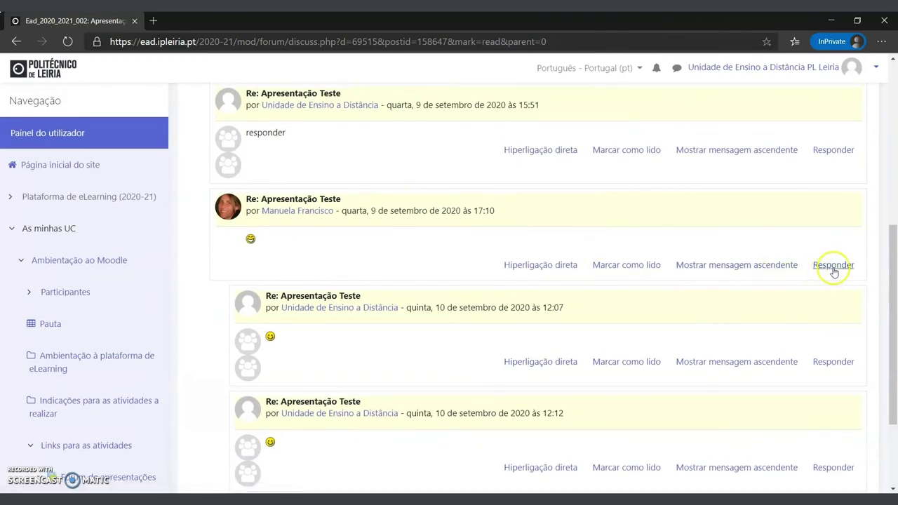
click(833, 266)
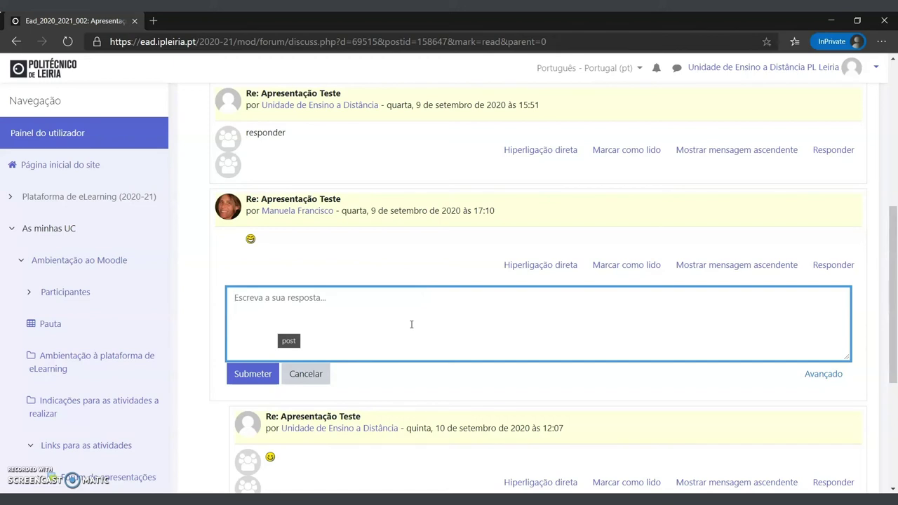
click(824, 375)
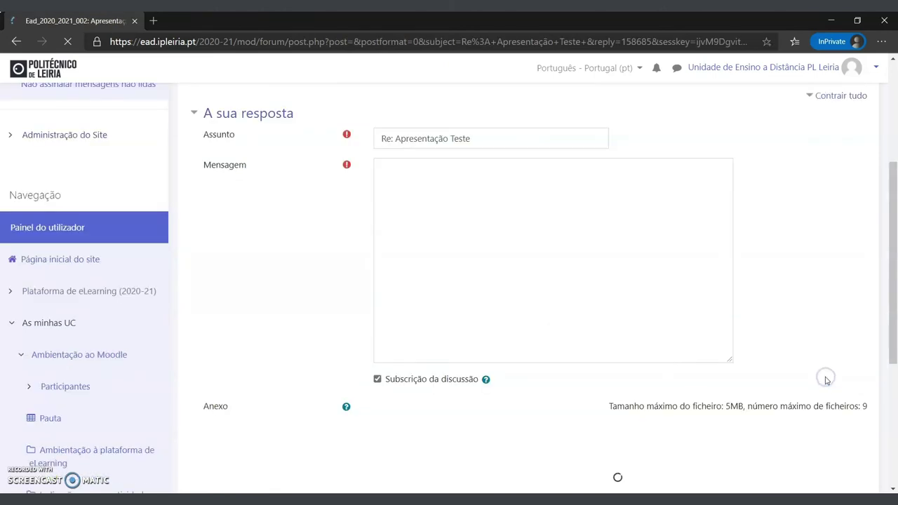
click(545, 322)
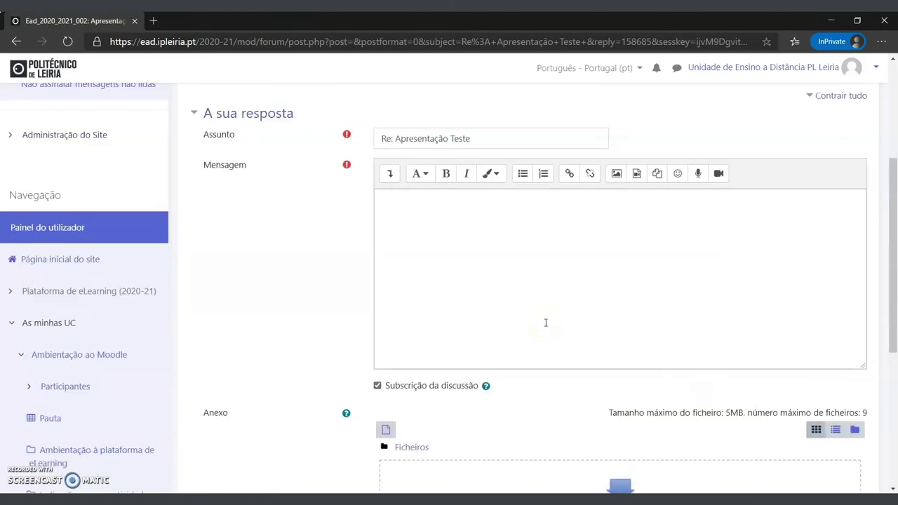
Step: Insert the "língua de fora" emoticon (:-P) as the content of the reply message
scroll(553, 322, up, 3)
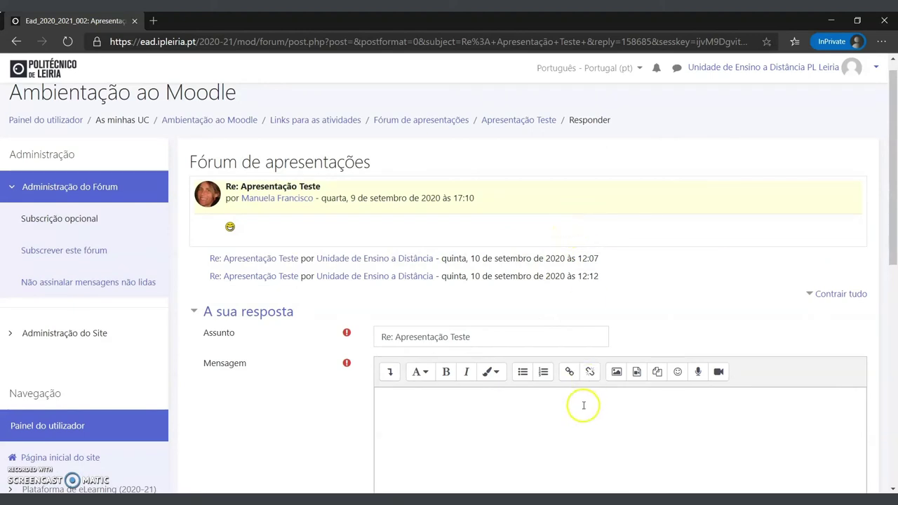
click(428, 421)
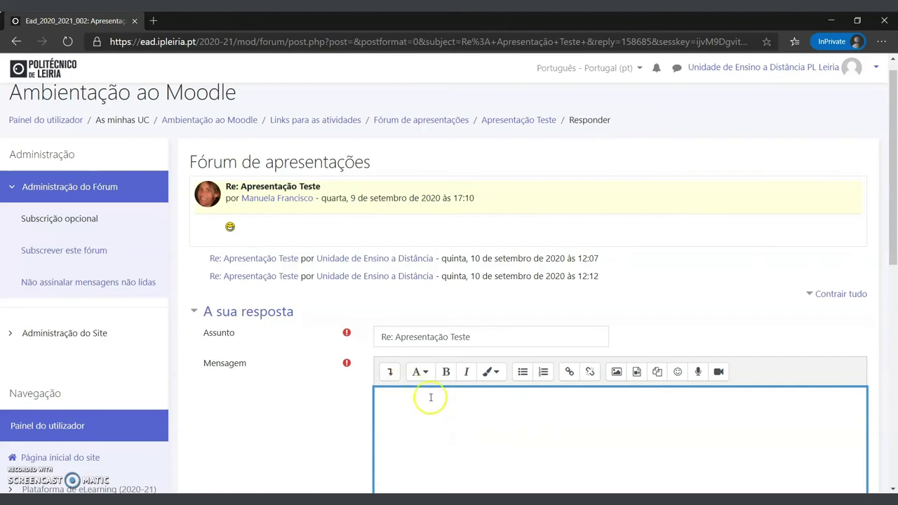
click(389, 377)
click(679, 373)
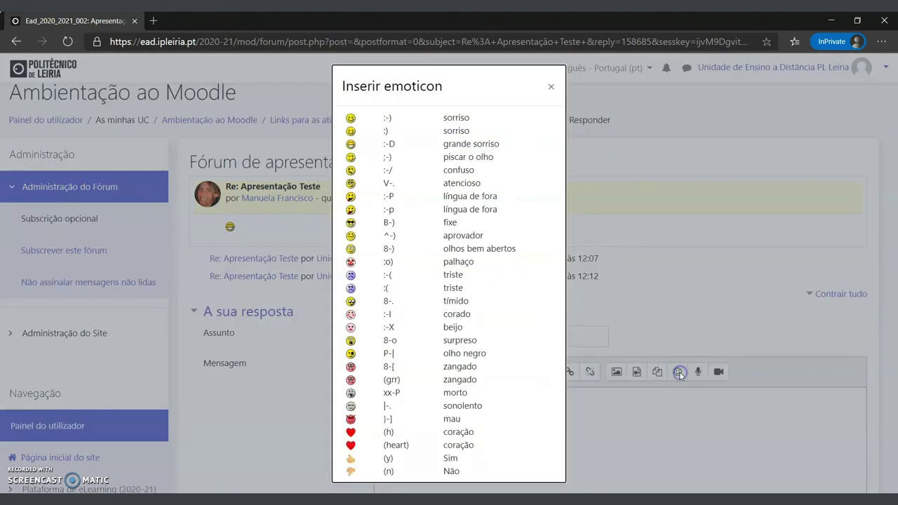
click(350, 196)
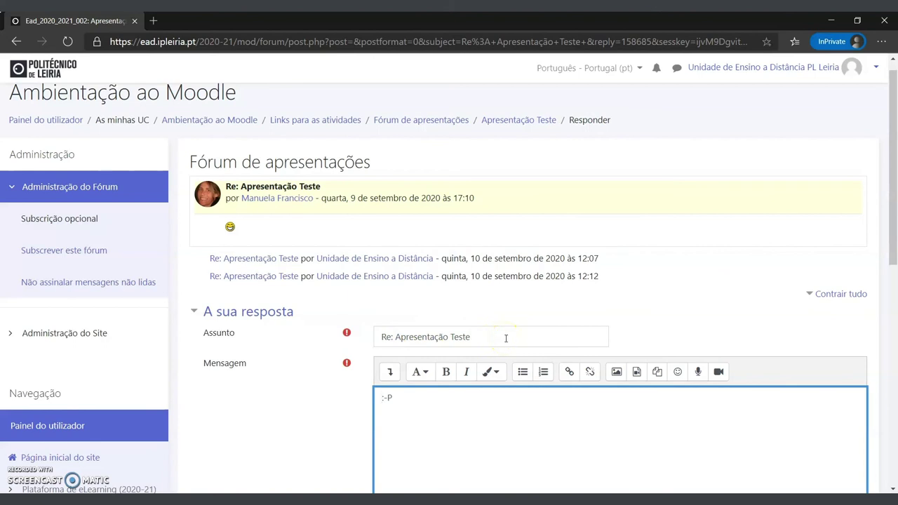
Step: Submit the reply without adding attachments or keywords and review it within the discussion thread
scroll(484, 447, down, 5)
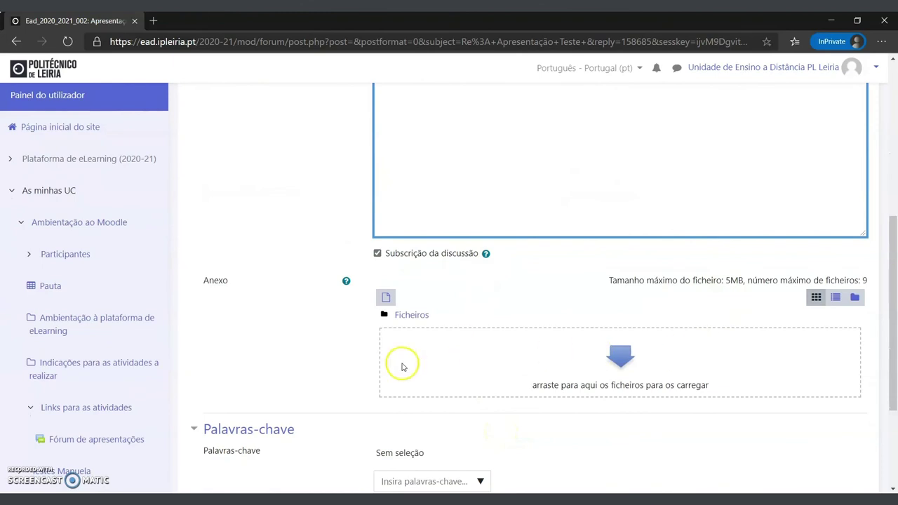
scroll(428, 383, down, 2)
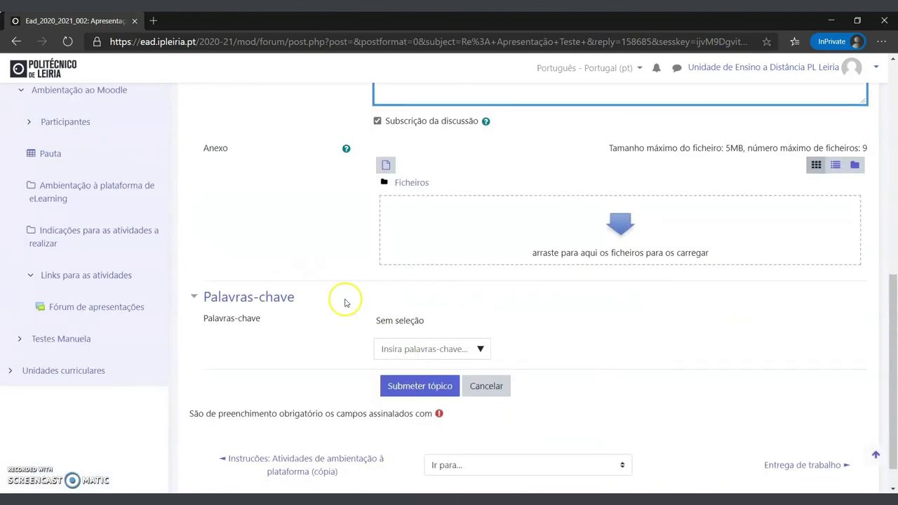
click(412, 388)
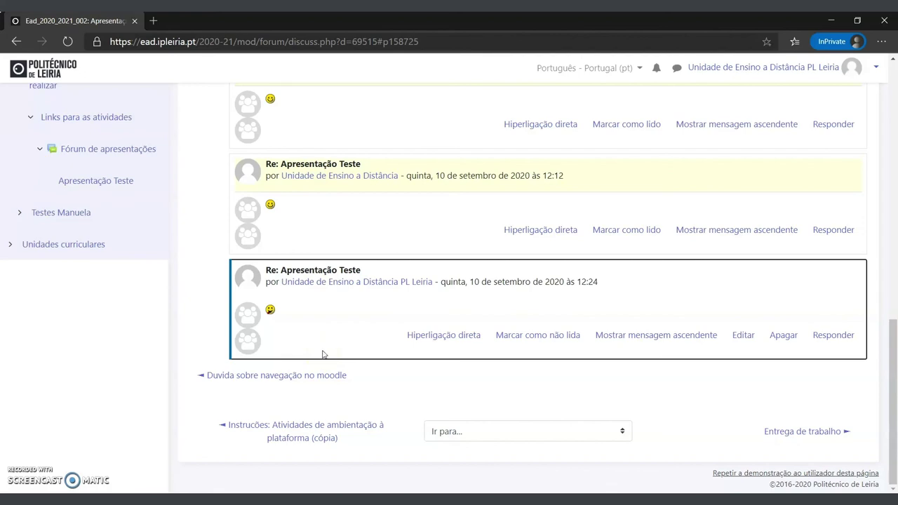
scroll(322, 354, up, 1)
scroll(422, 306, up, 3)
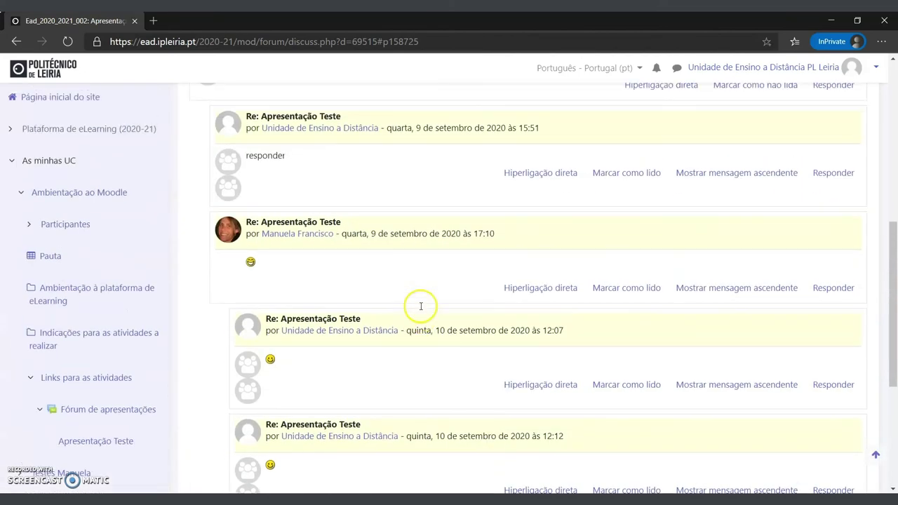
scroll(421, 306, up, 3)
scroll(419, 309, down, 6)
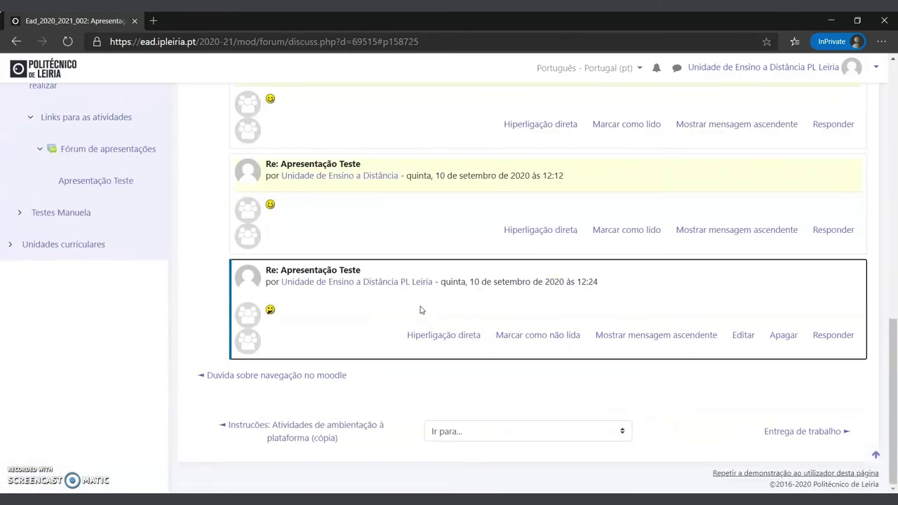